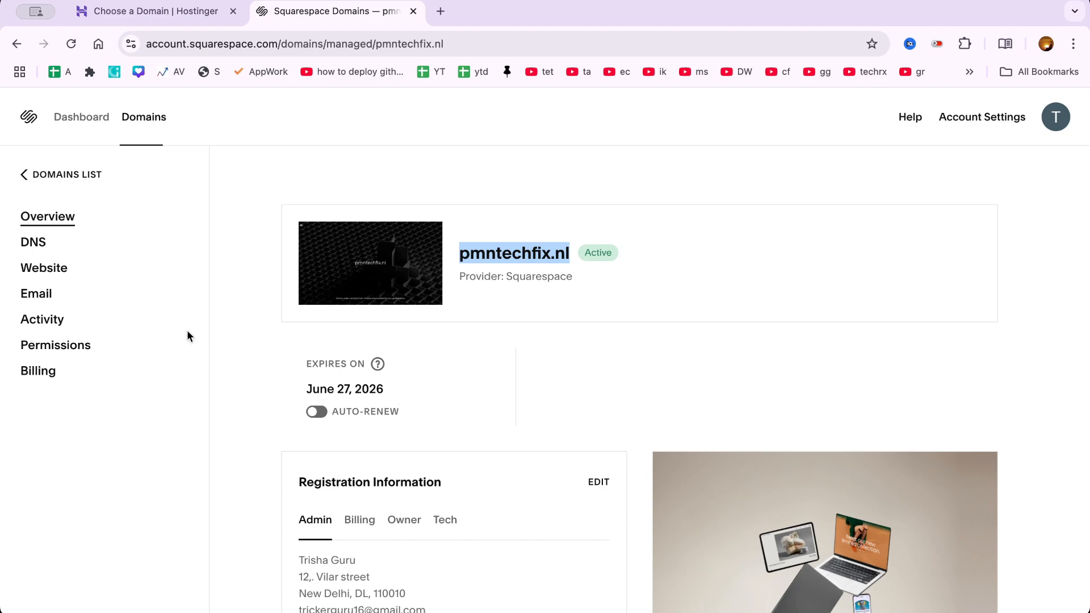
Log in to Hostinger and open the list of websites.
left_click(1039, 124)
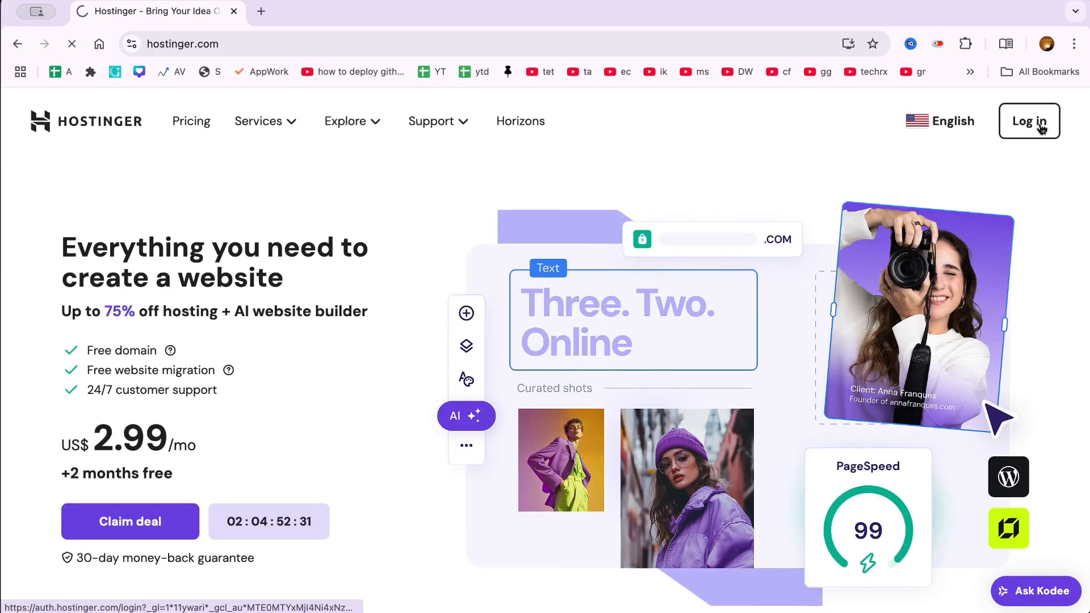
left_click(1036, 126)
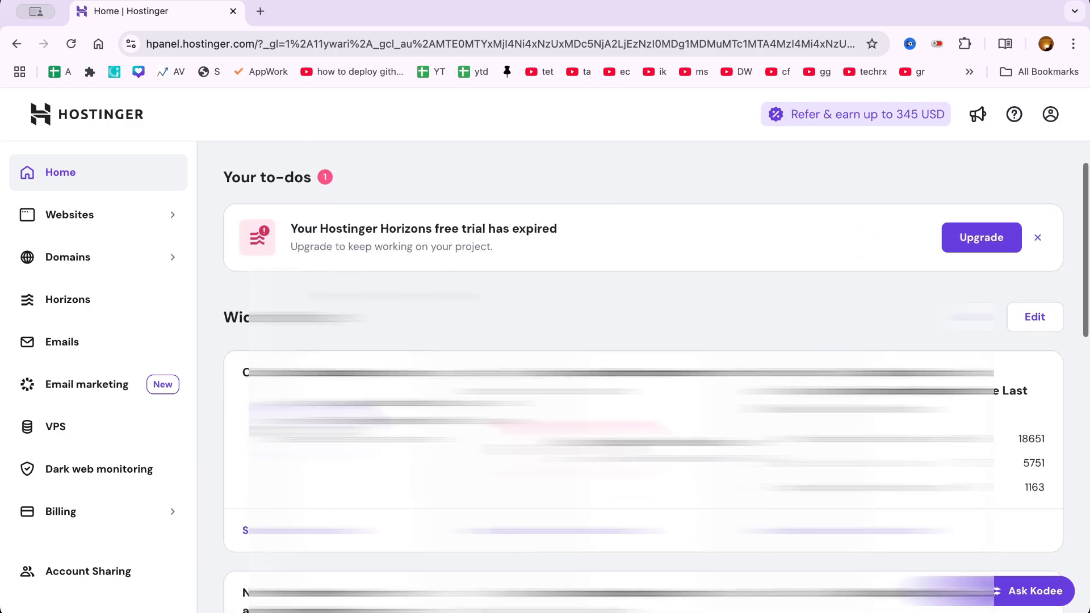
scroll(460, 236, "down", 2)
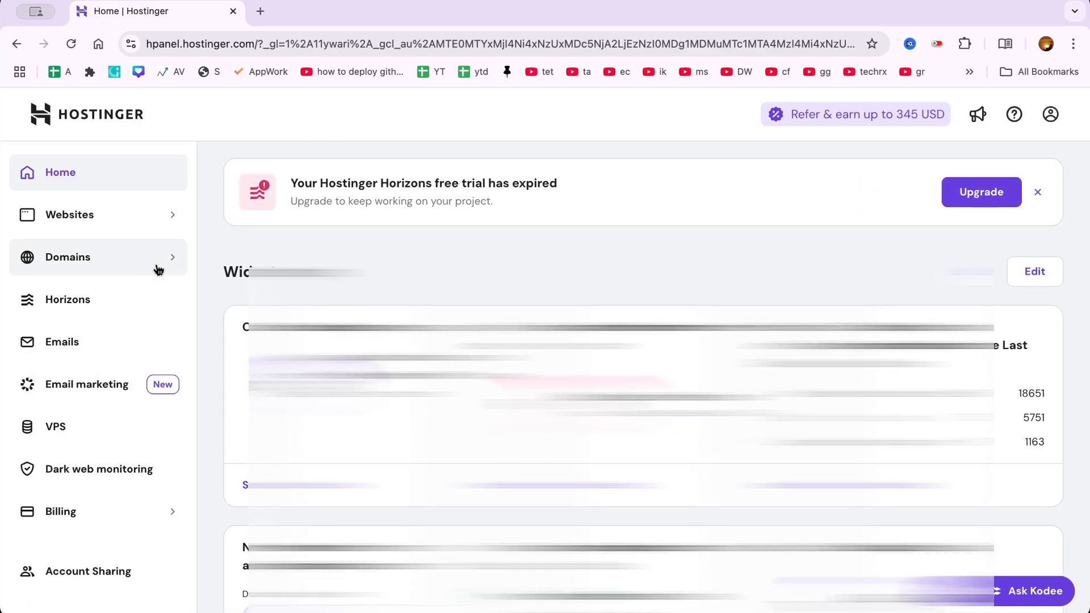
scroll(436, 270, "up", 1)
scroll(434, 269, "up", 1)
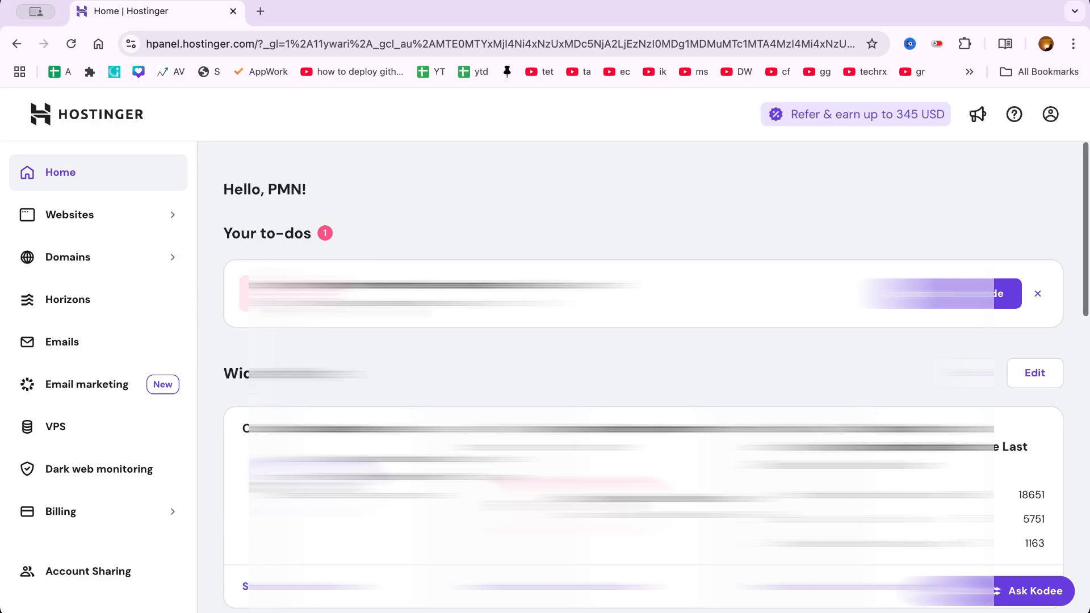
scroll(367, 255, "down", 2)
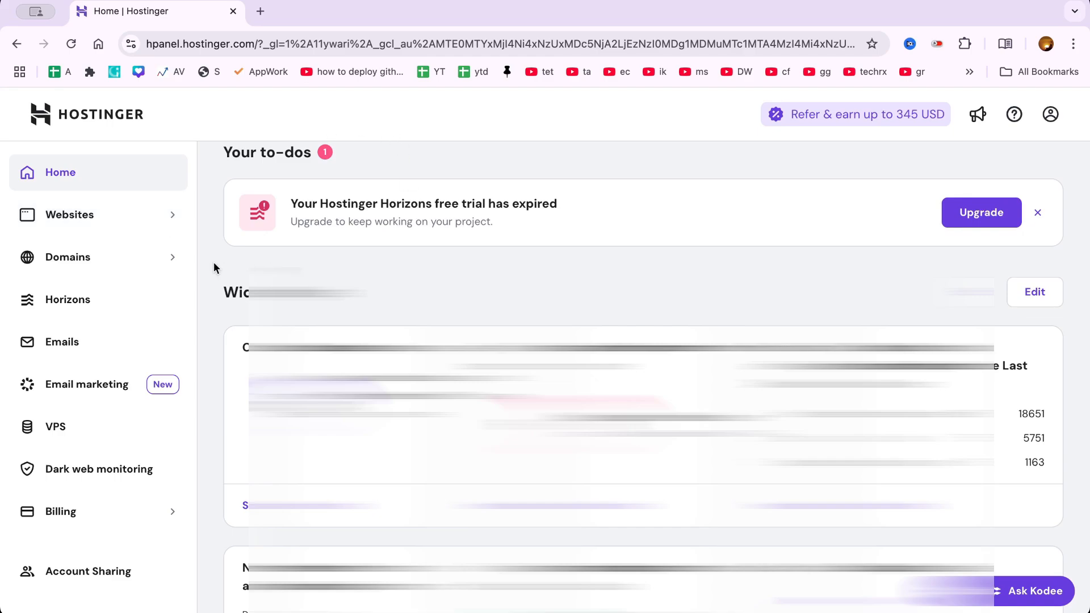
scroll(214, 261, "down", 2)
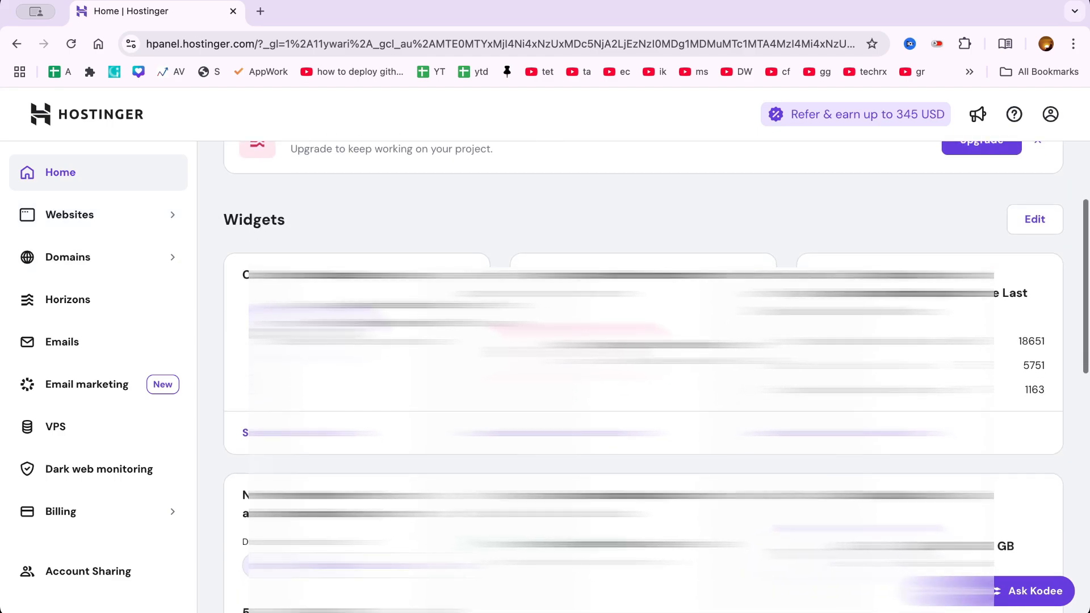
left_click(124, 232)
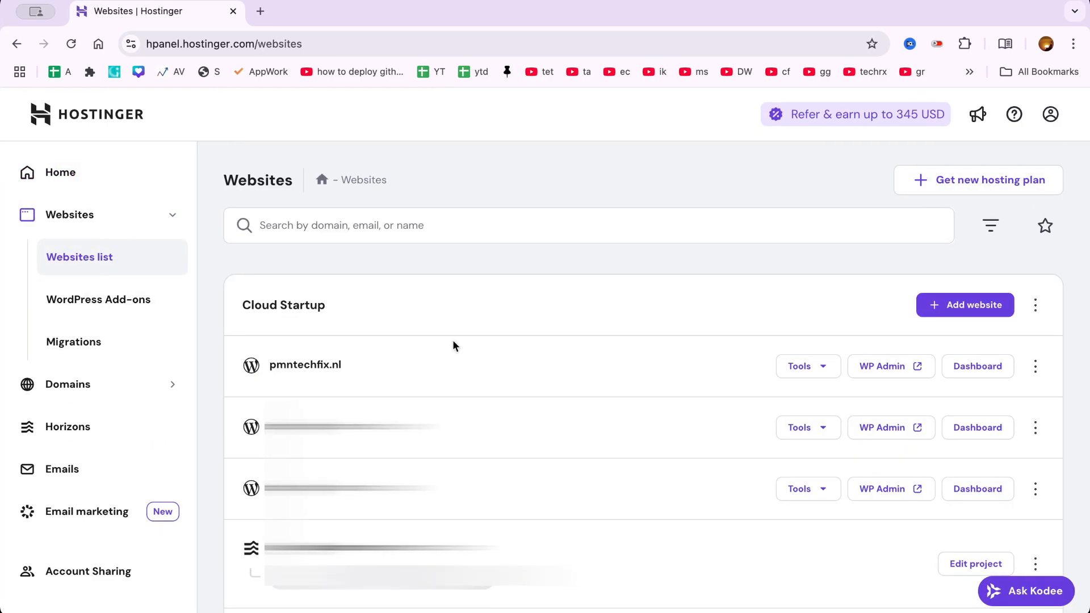
Add a WordPress website to the Cloud Startup plan, accept the prefilled admin login details, and choose a blank site.
left_click(969, 305)
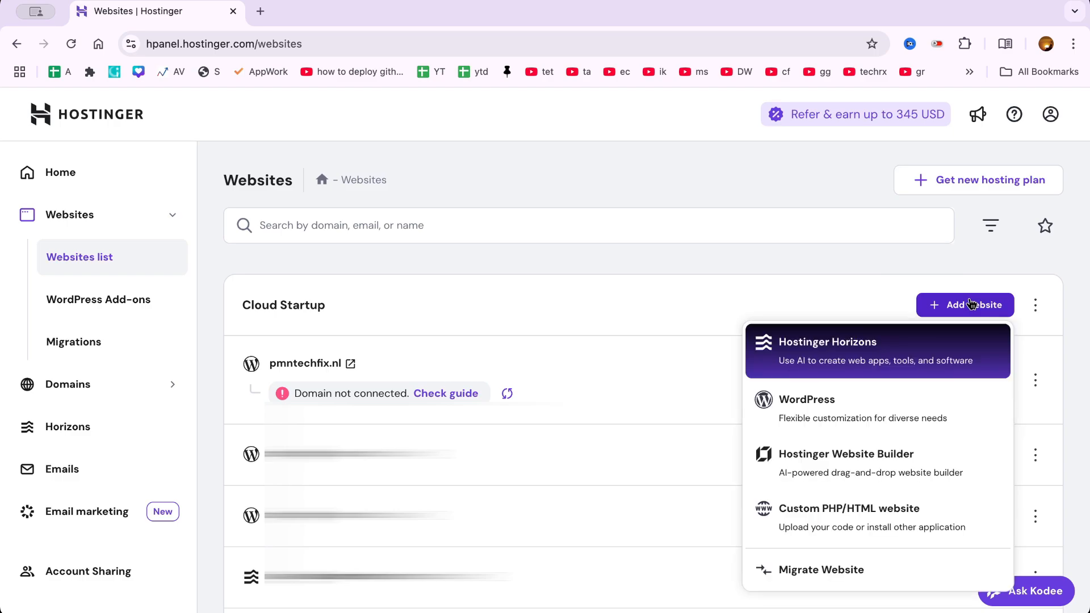
left_click(850, 415)
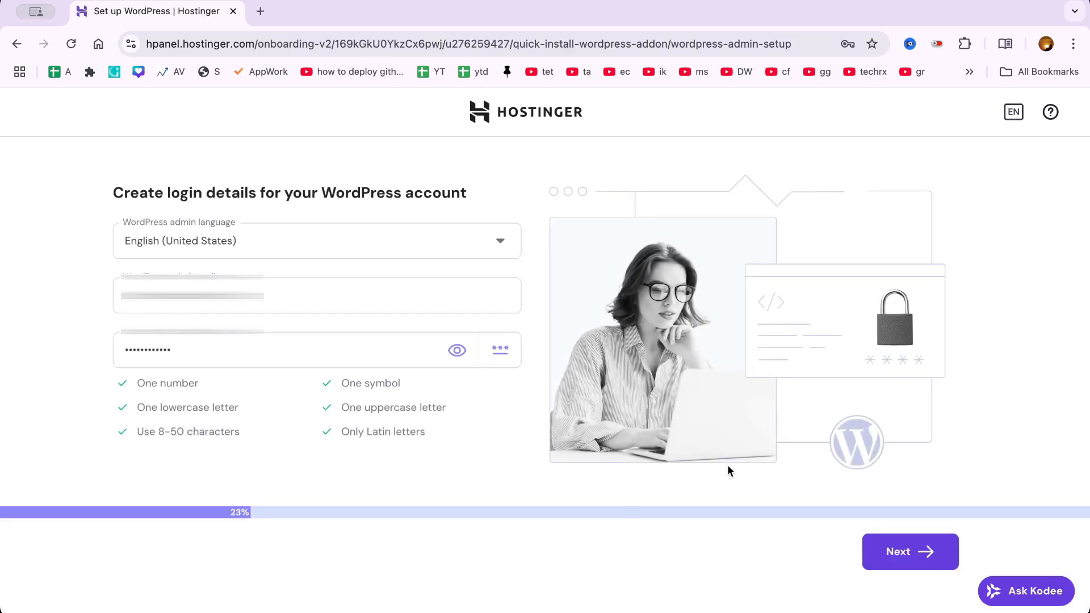
left_click(931, 565)
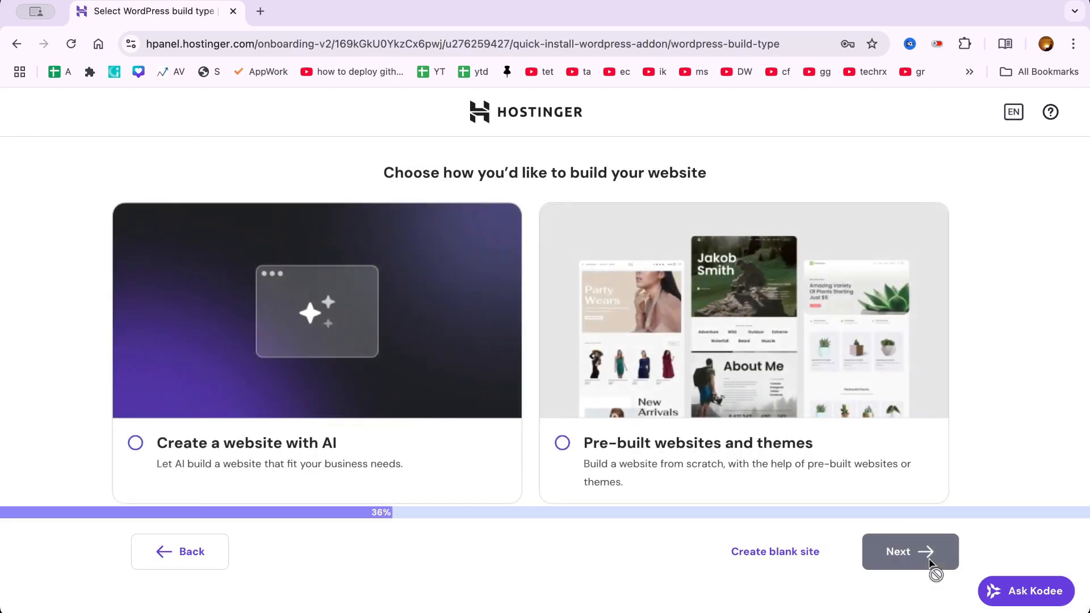
left_click(800, 565)
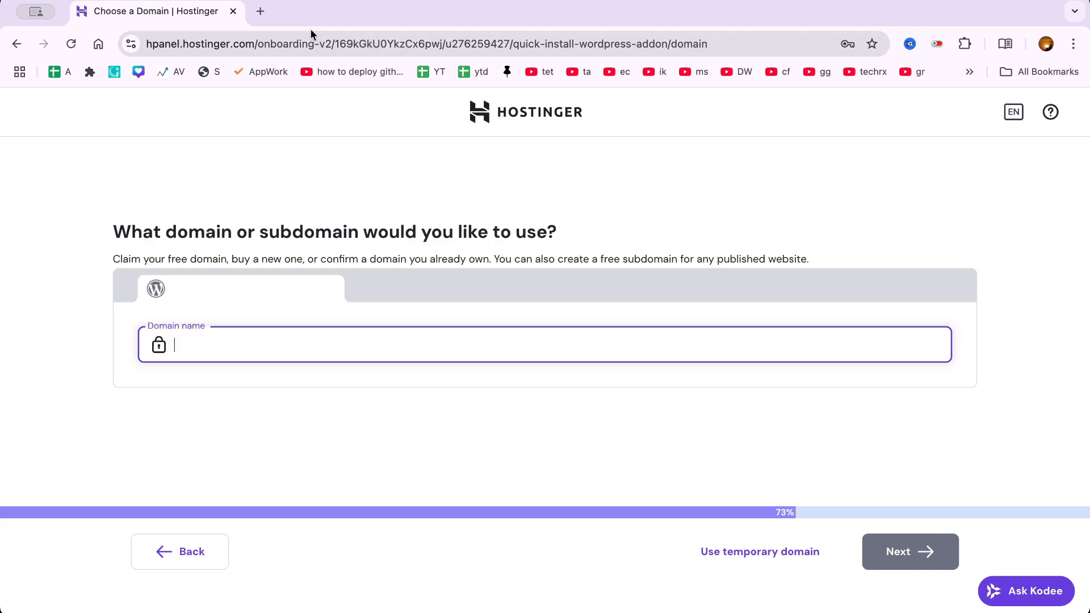
Find Squarespace through a web search in a new tab and open the management page of the domain pmntechfix.nl.
left_click(260, 12)
type("squa")
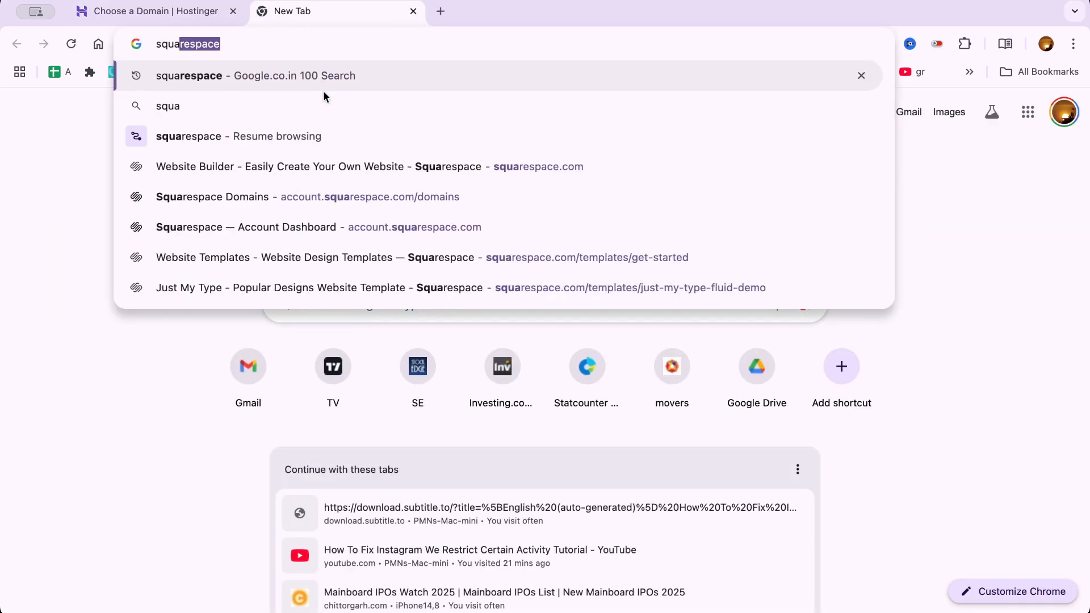
key("Return")
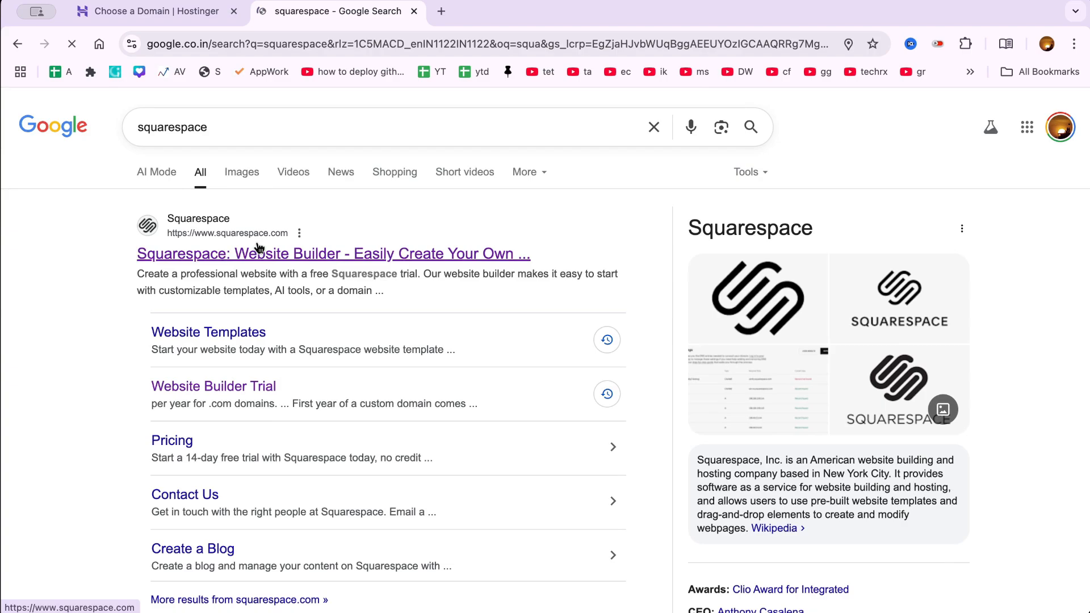
left_click(258, 250)
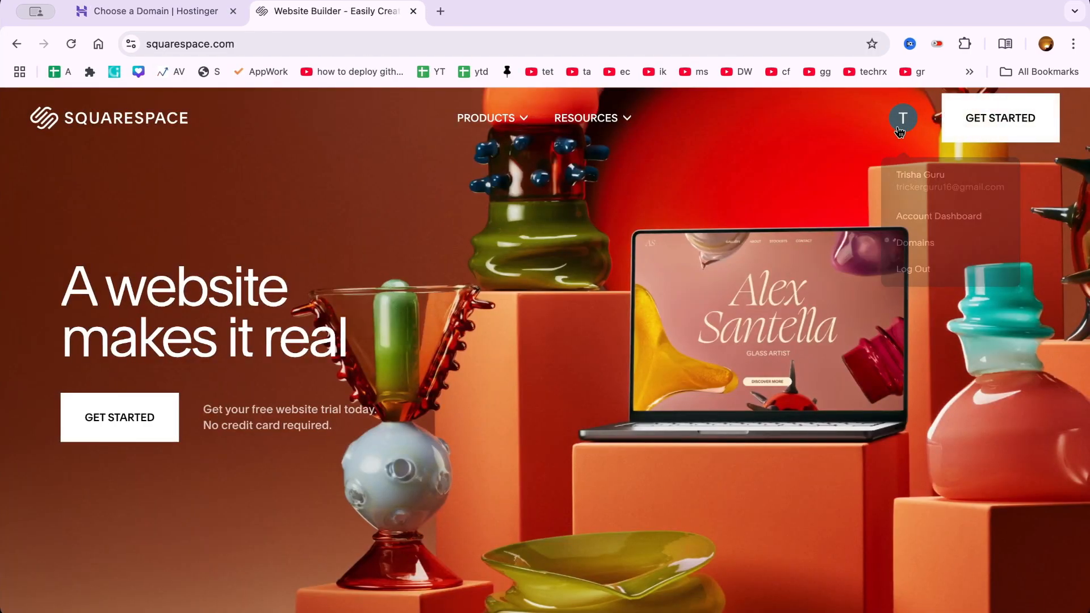
mouse_move(903, 117)
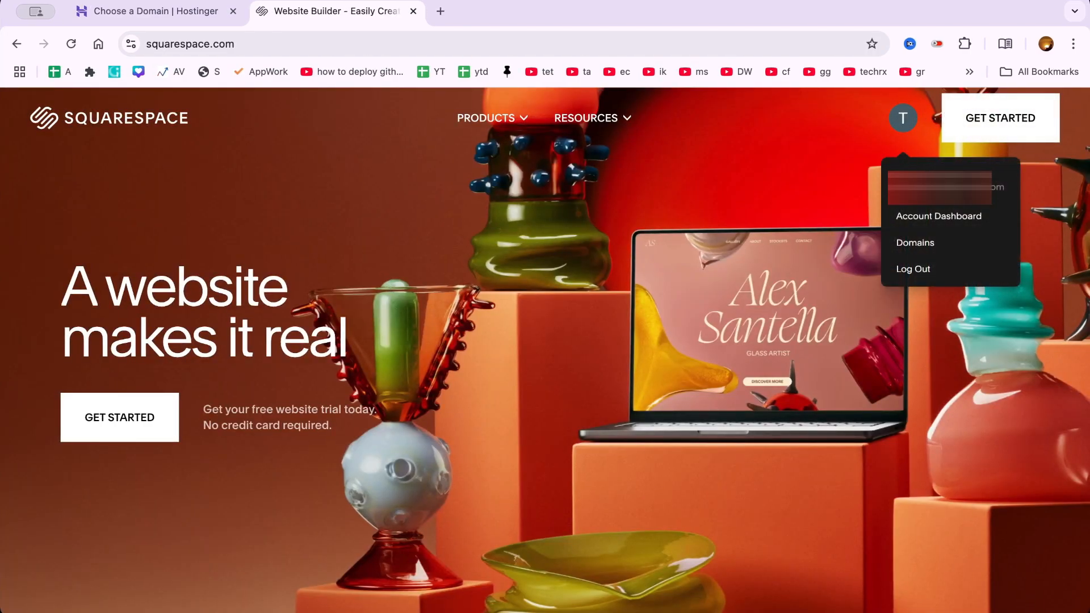
left_click(915, 242)
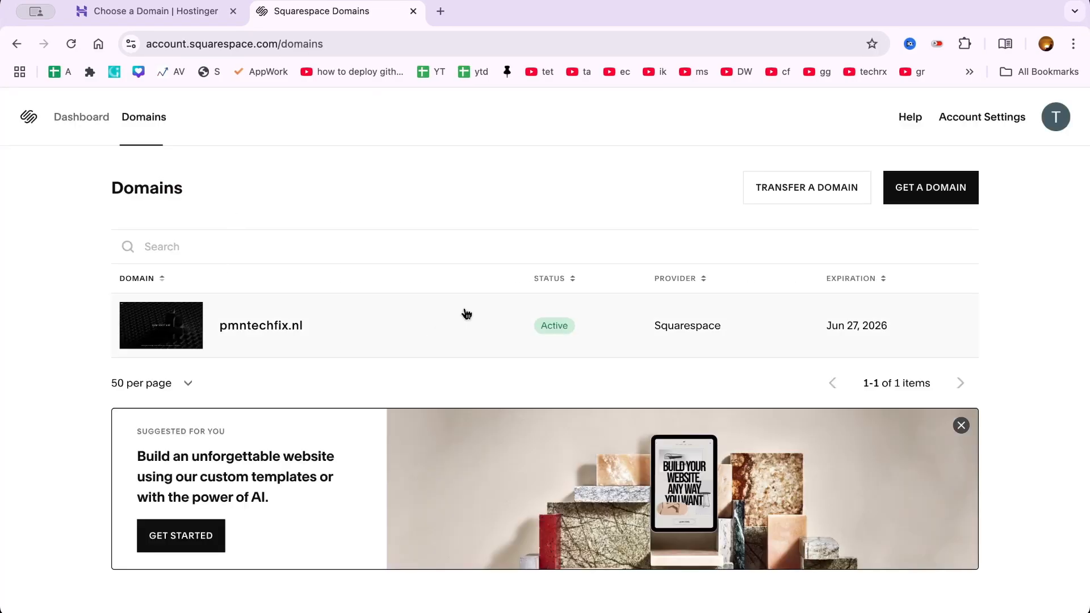
left_click(262, 313)
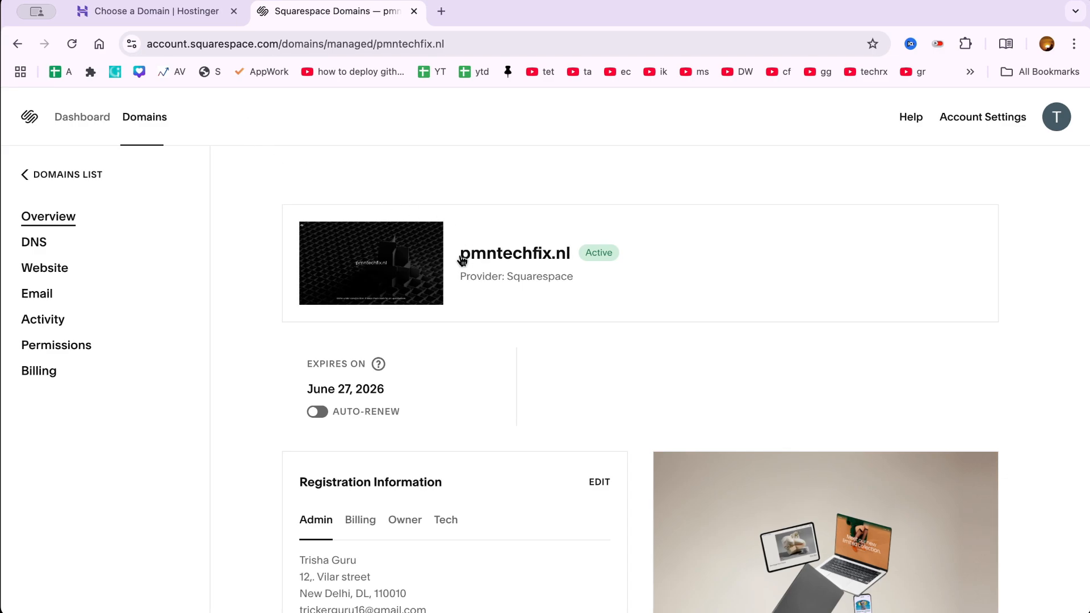
Copy pmntechfix.nl from Squarespace into Hostinger's domain name field, and open the domain's DNS settings in Squarespace.
left_click_drag(450, 256, 571, 251)
key("ctrl+c")
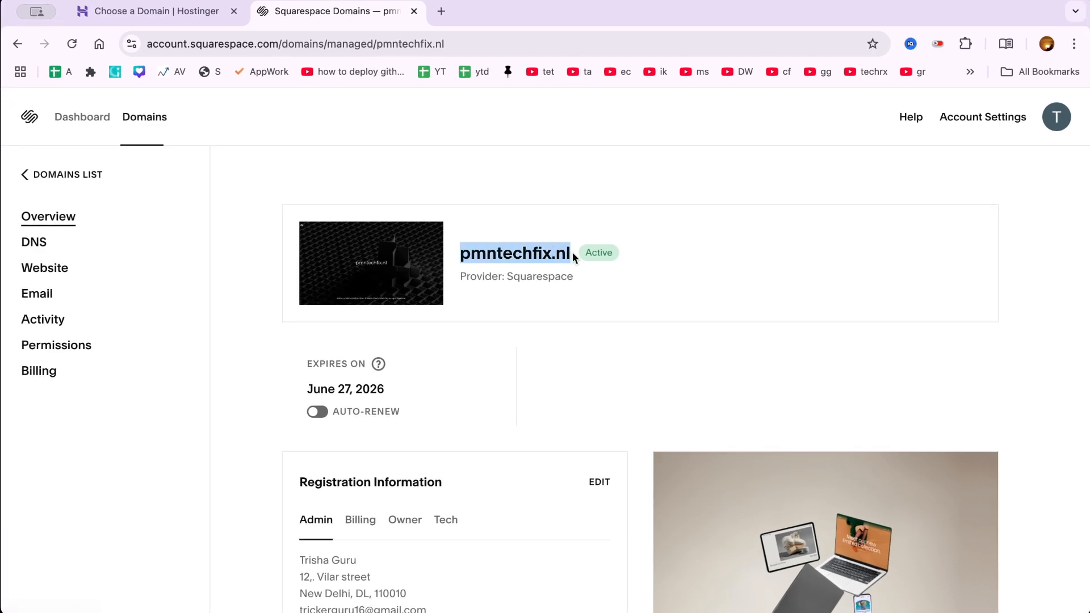
key("ctrl+shift+Tab")
key("ctrl+v")
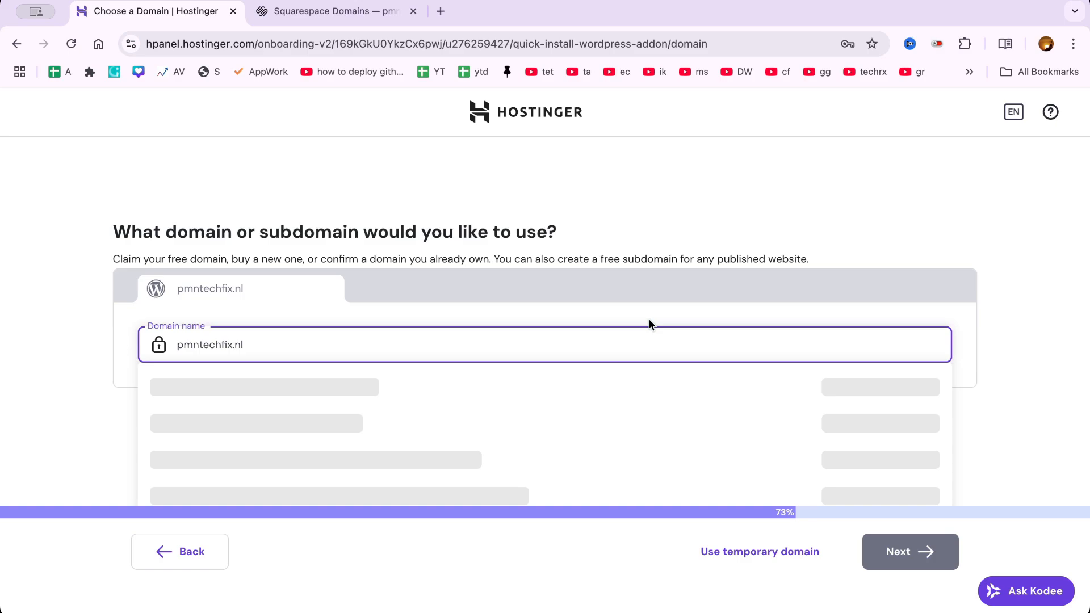
left_click(359, 23)
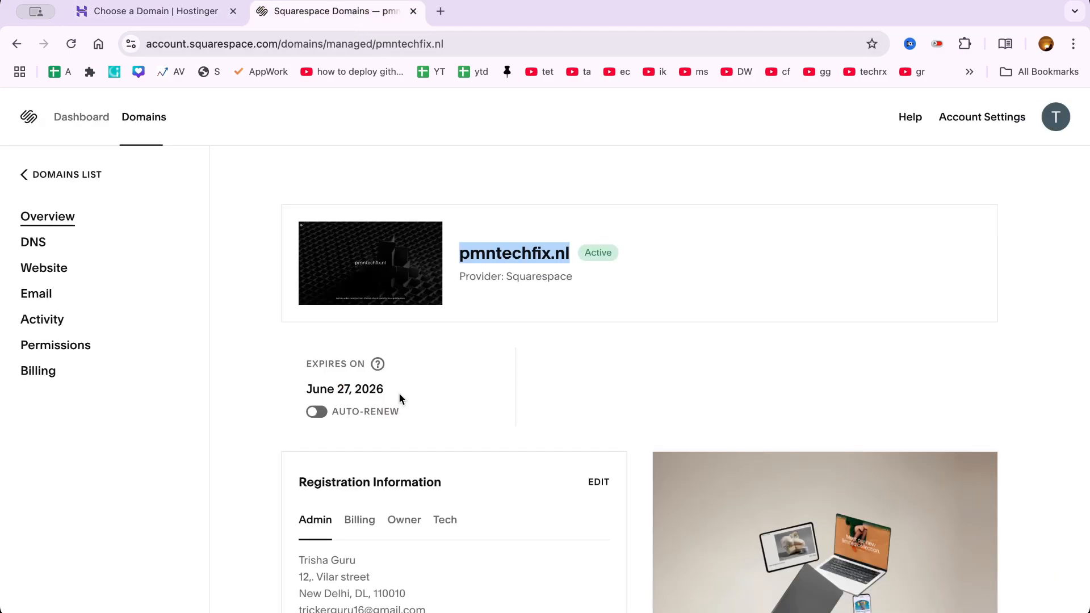
left_click(49, 248)
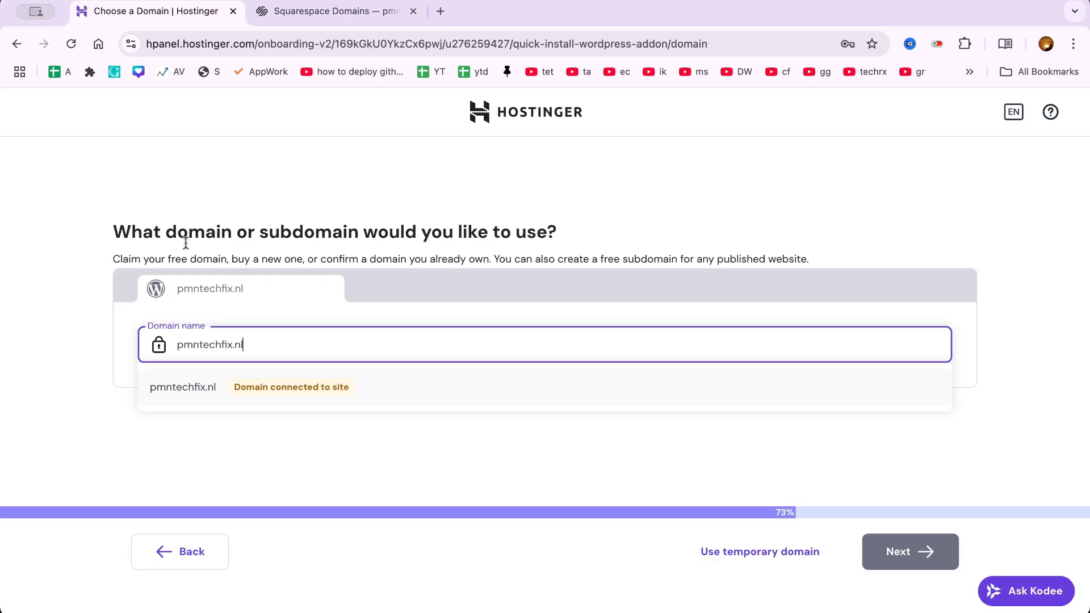
Select pmntechfix.nl as the new site's domain, start the WordPress installation, and cancel at the domain connection confirmation.
left_click(356, 390)
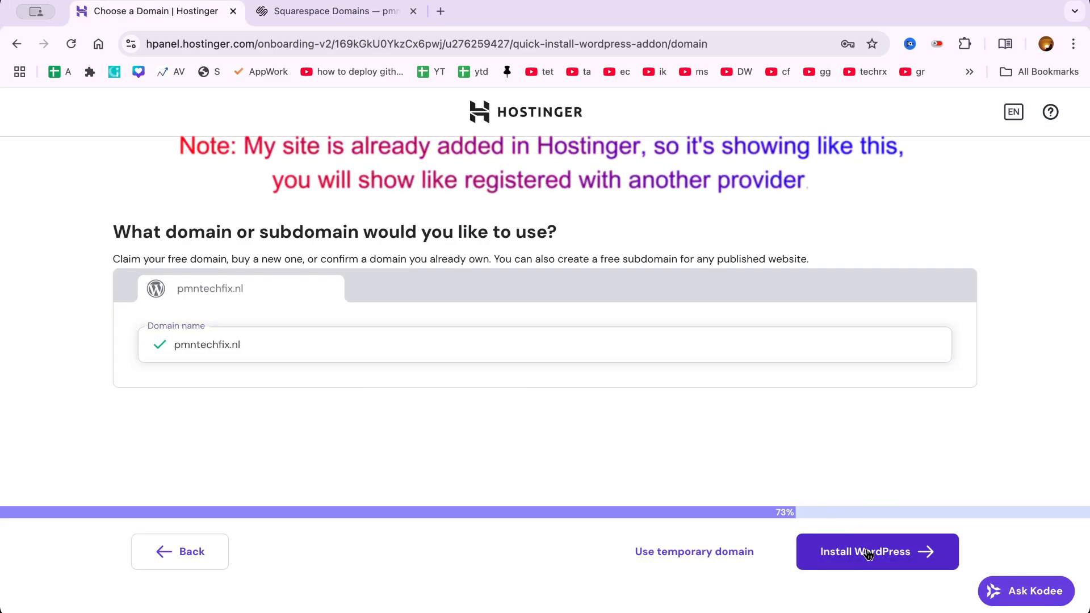
left_click(864, 551)
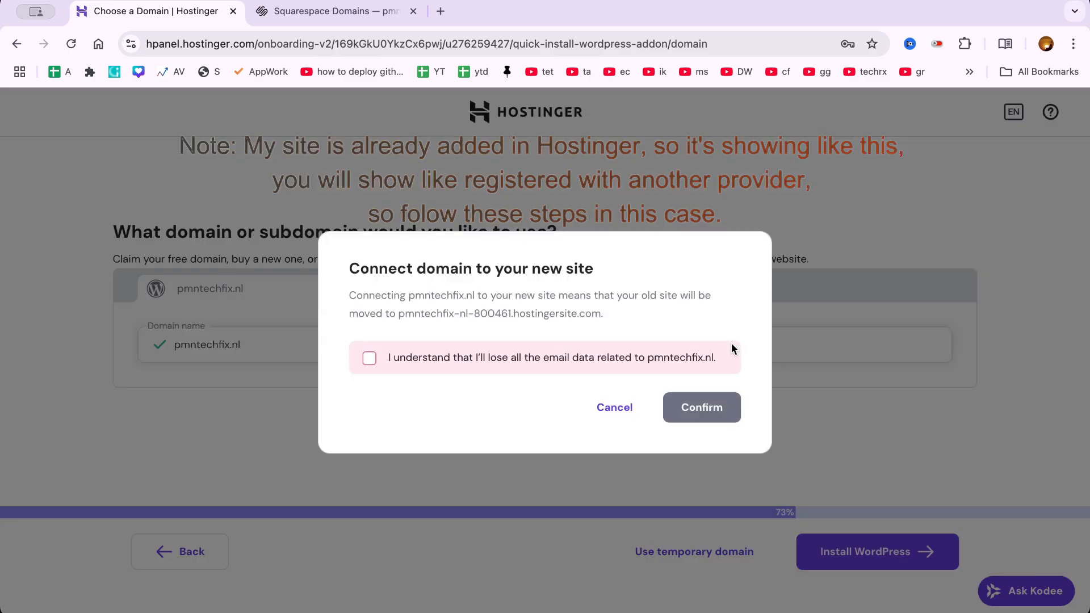
left_click(612, 415)
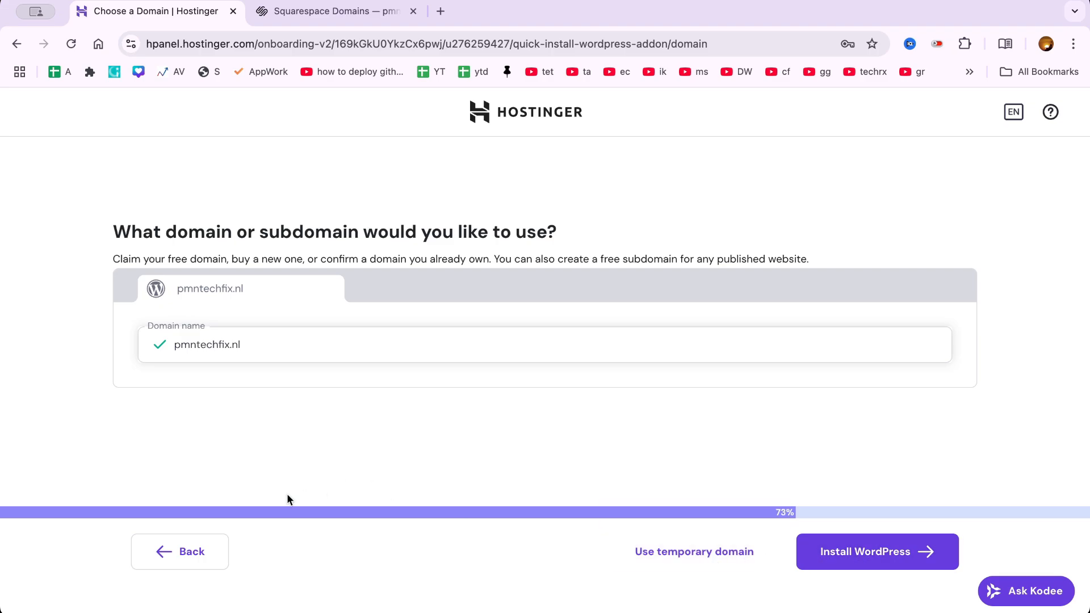
Switch to Squarespace and examine the domain nameservers set for pmntechfix.nl.
key("ctrl+Tab")
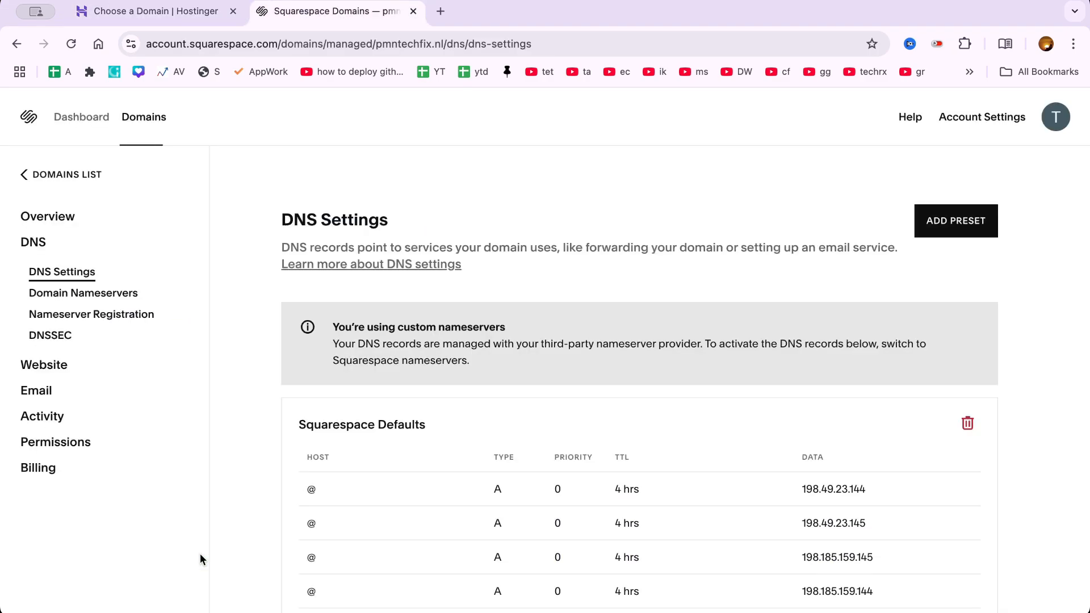
left_click(58, 298)
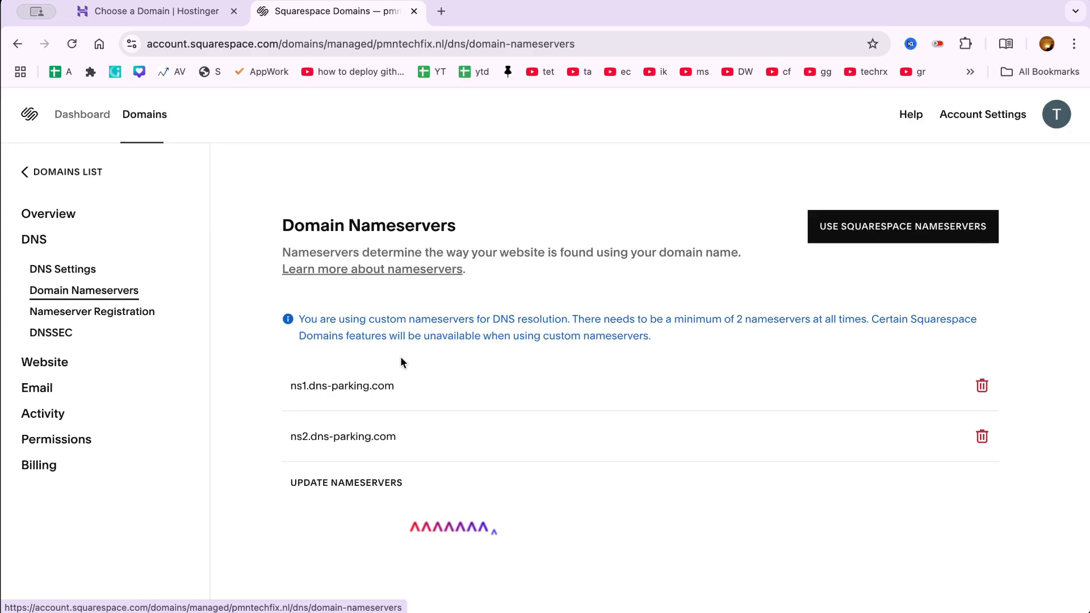
left_click_drag(282, 365, 400, 450)
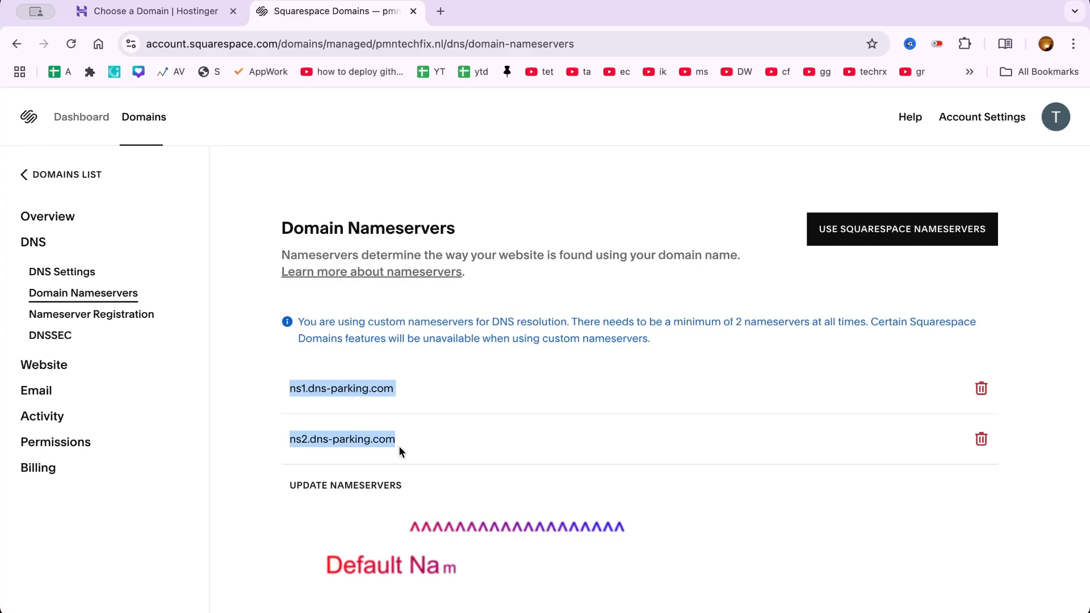
triple_click(334, 441)
left_click(353, 404)
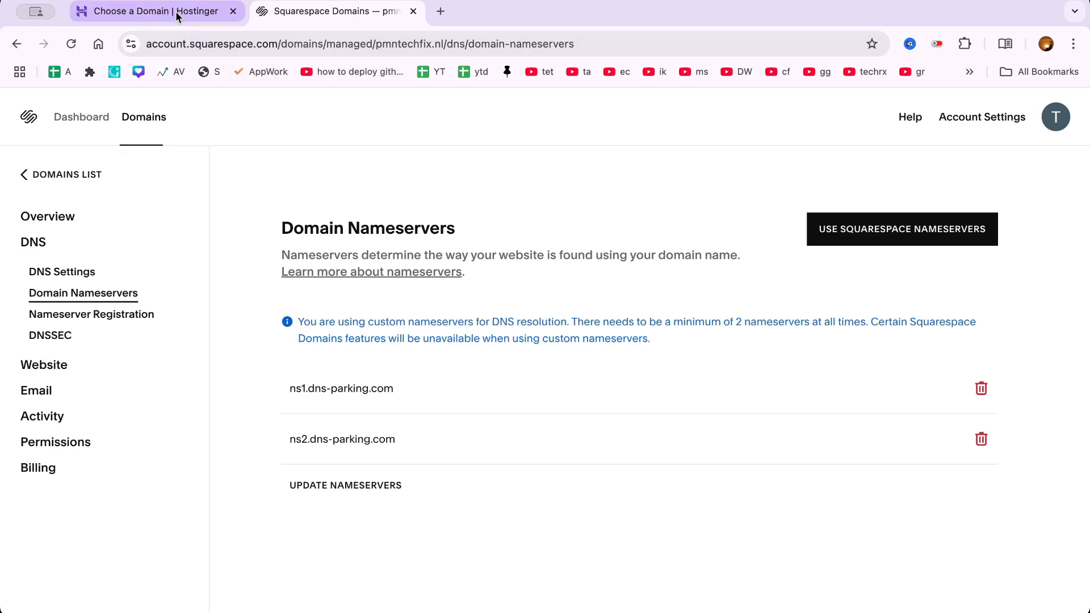
Return to Hostinger, leave the WordPress setup, and open the domain connection guide from the pmntechfix.nl dashboard.
left_click(205, 12)
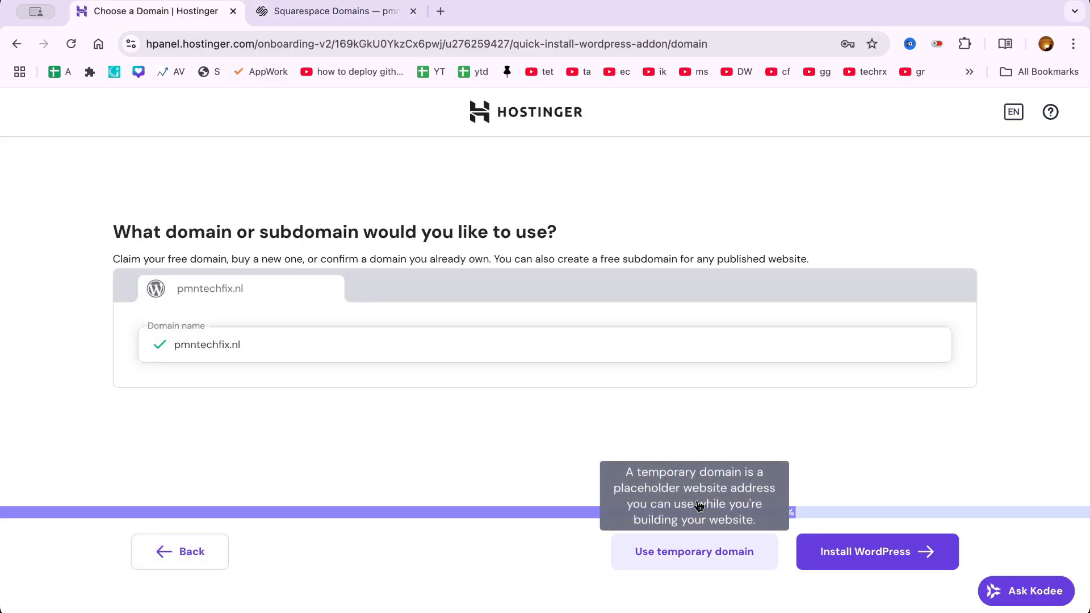
left_click(177, 553)
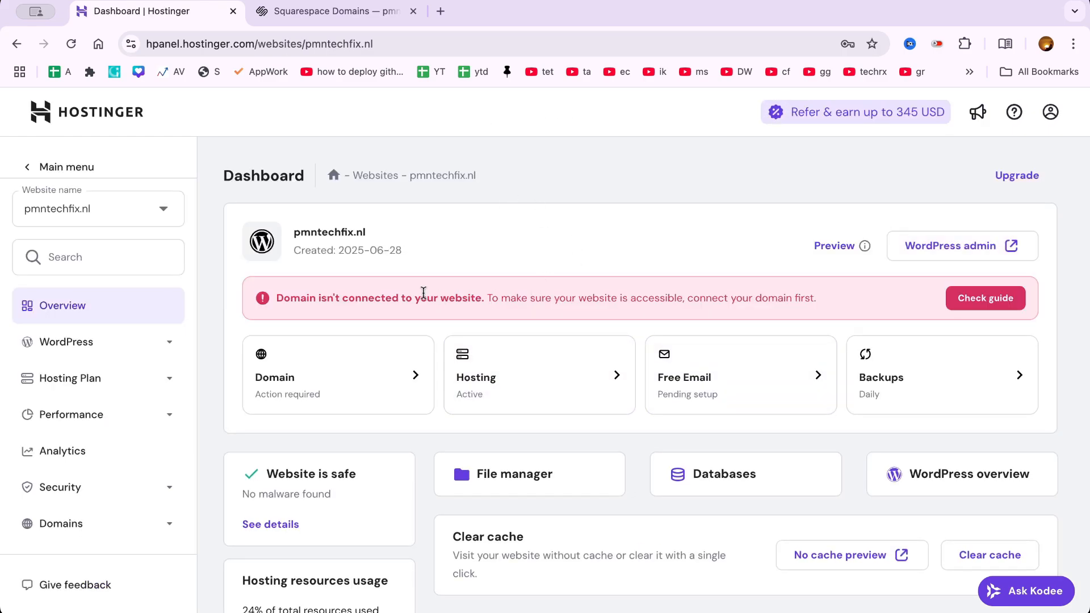
triple_click(424, 294)
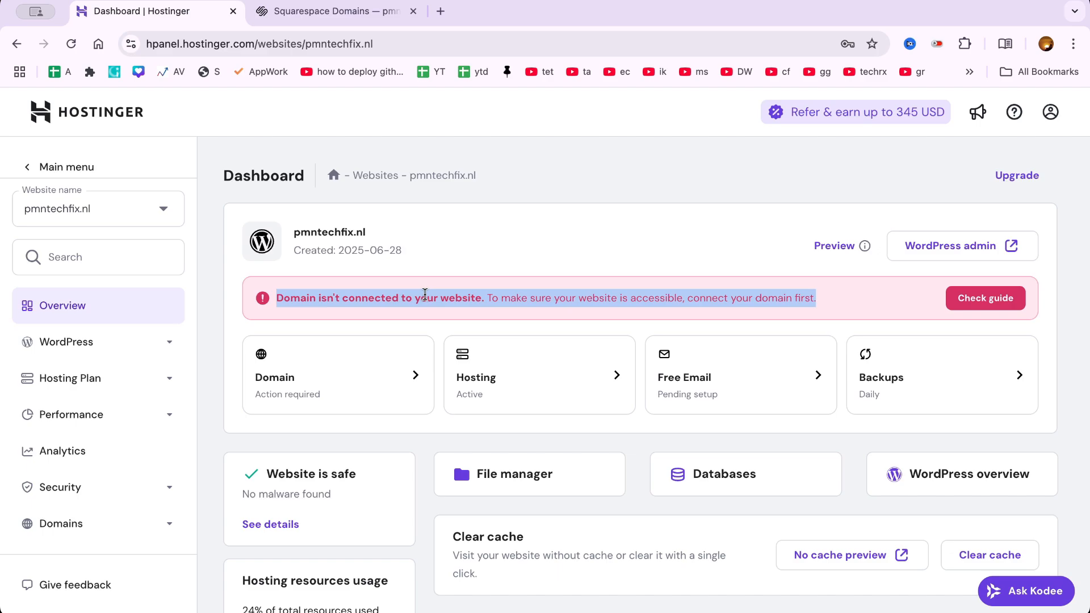
left_click(988, 301)
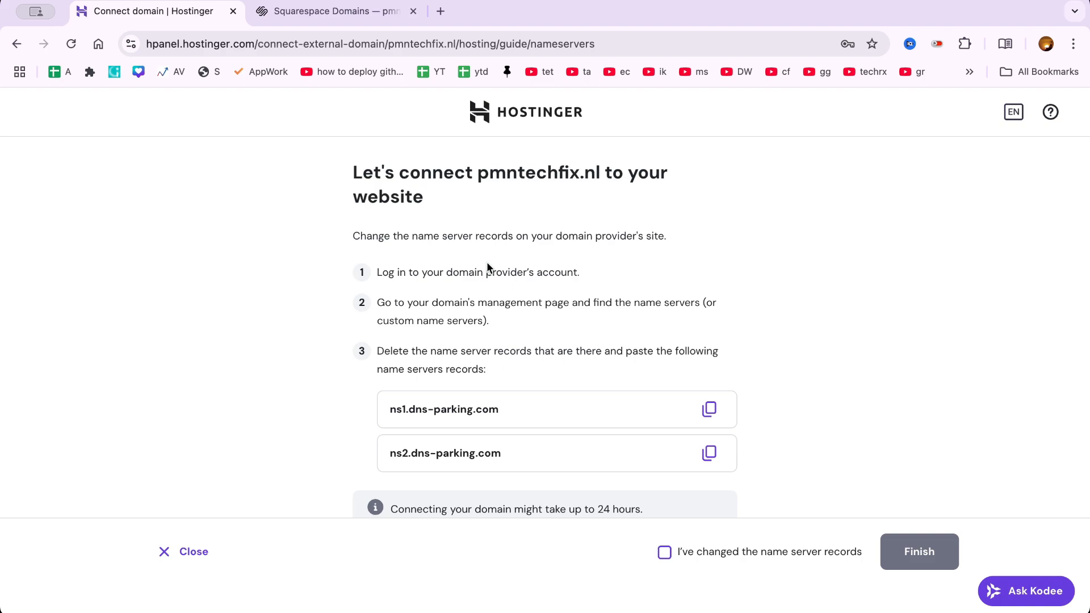
Review the nameserver instructions, confirm that the name server records have been changed, and finish the connection guide.
scroll(486, 261, "down", 4)
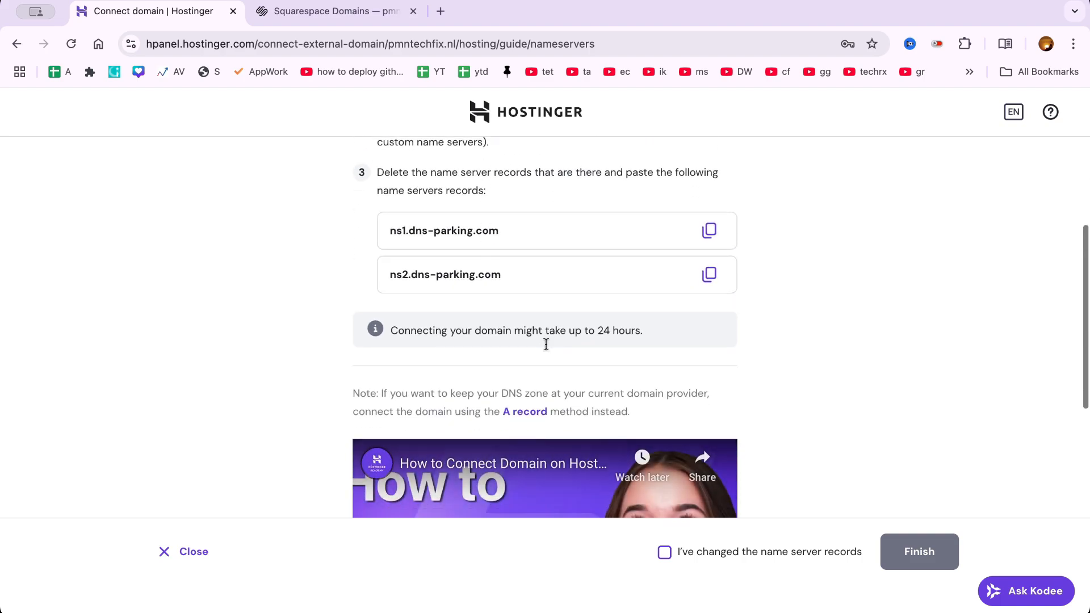
scroll(545, 343, "up", 4)
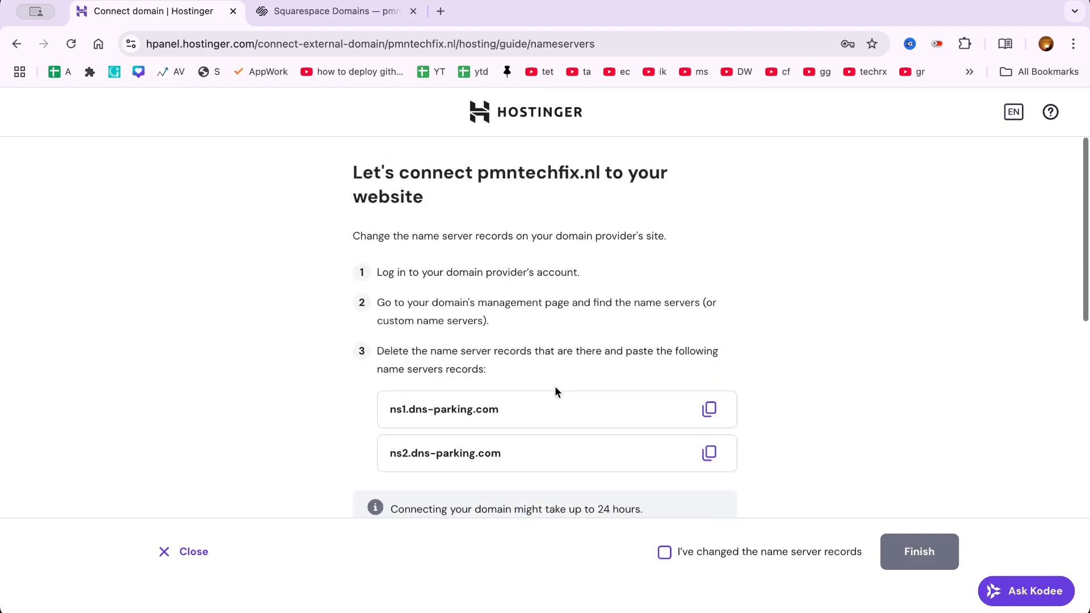
left_click(665, 553)
left_click(914, 551)
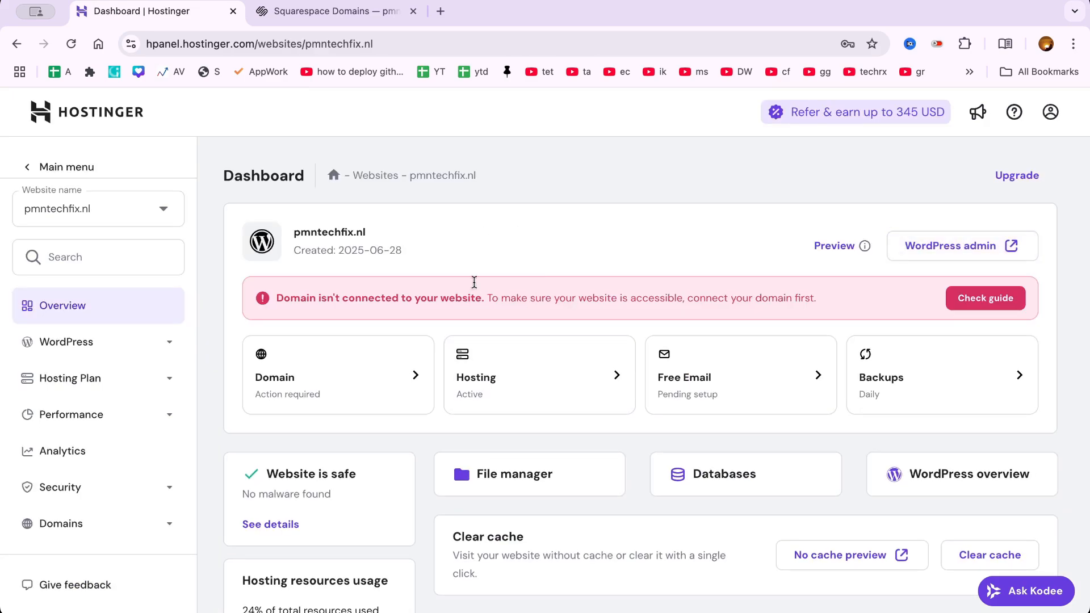
Open pmntechfix.nl in a new tab to check the live site, and close that tab.
double_click(352, 233)
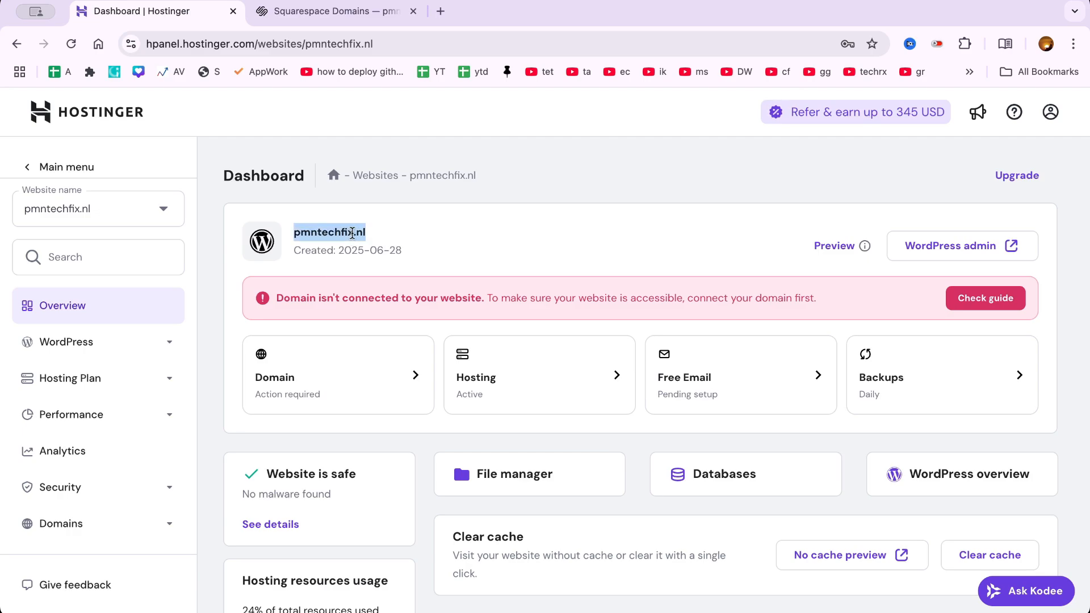
right_click(352, 233)
left_click(395, 296)
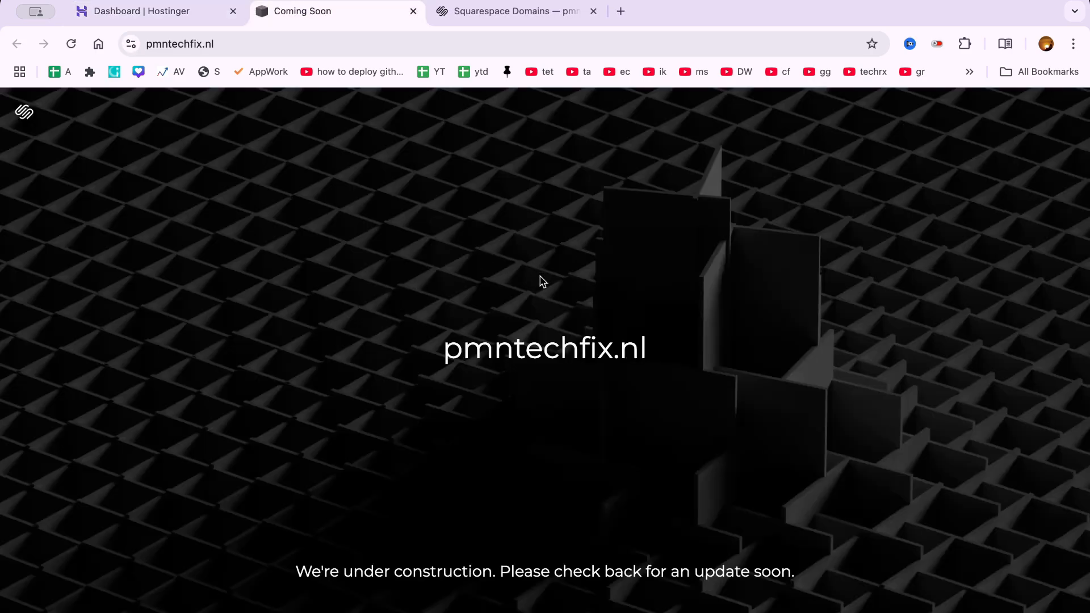
key("super+w")
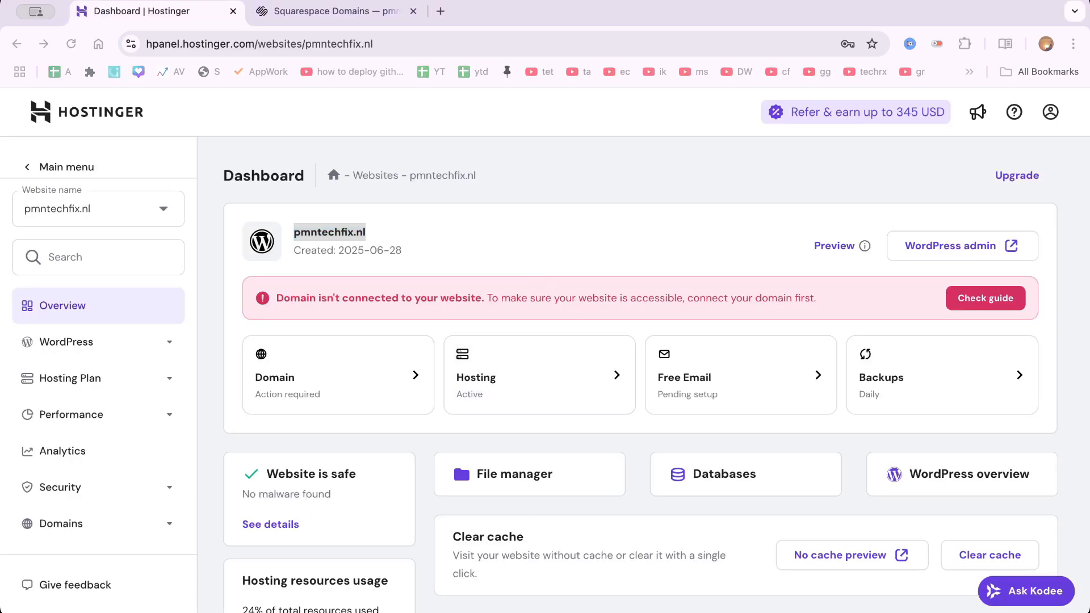